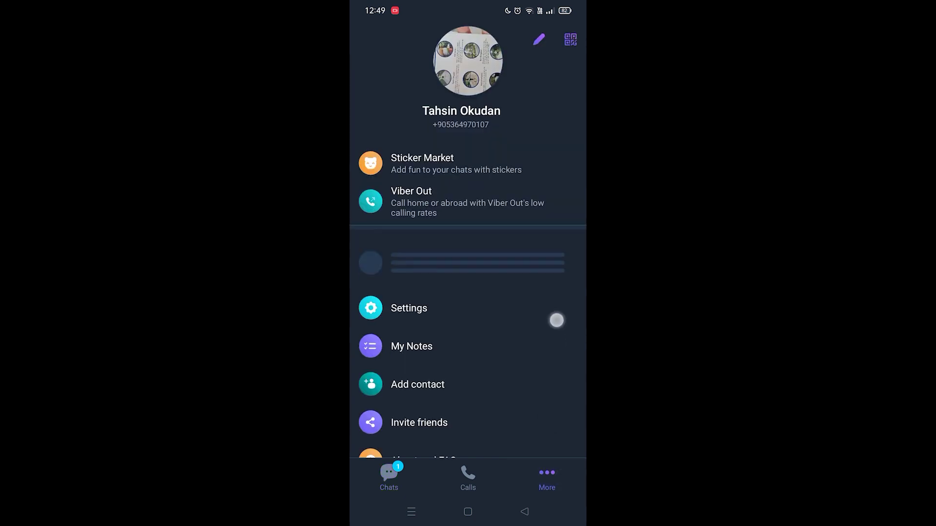
Go from Viber's Settings into the Privacy section.
click(512, 279)
click(393, 113)
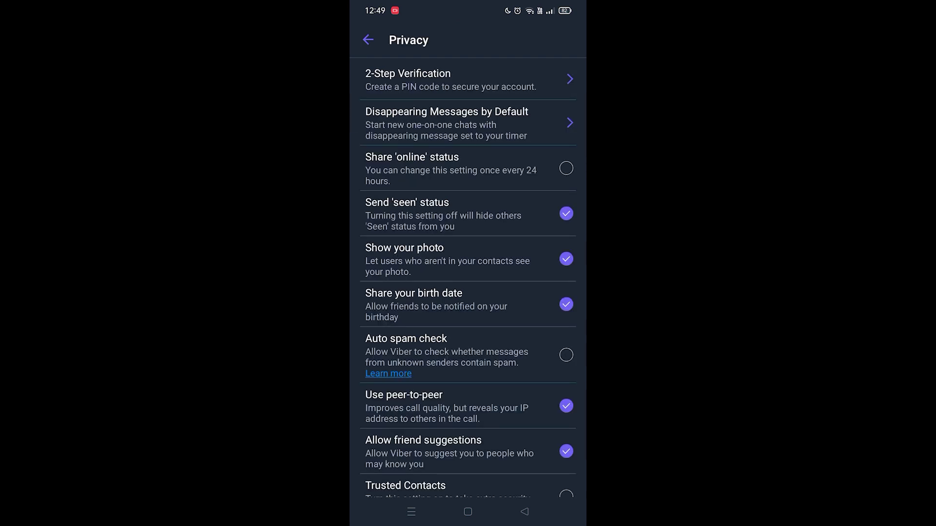
drag(359, 161, 361, 168)
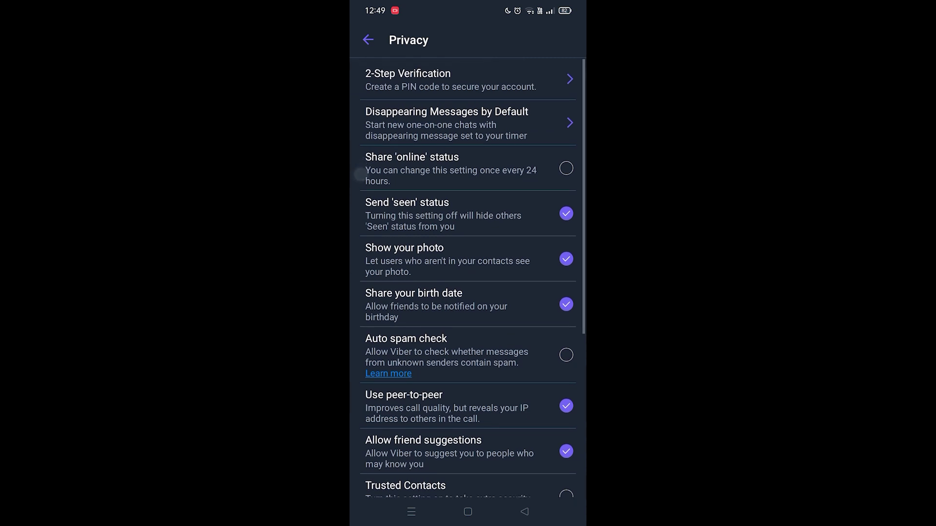
click(395, 170)
click(540, 285)
click(420, 162)
click(538, 284)
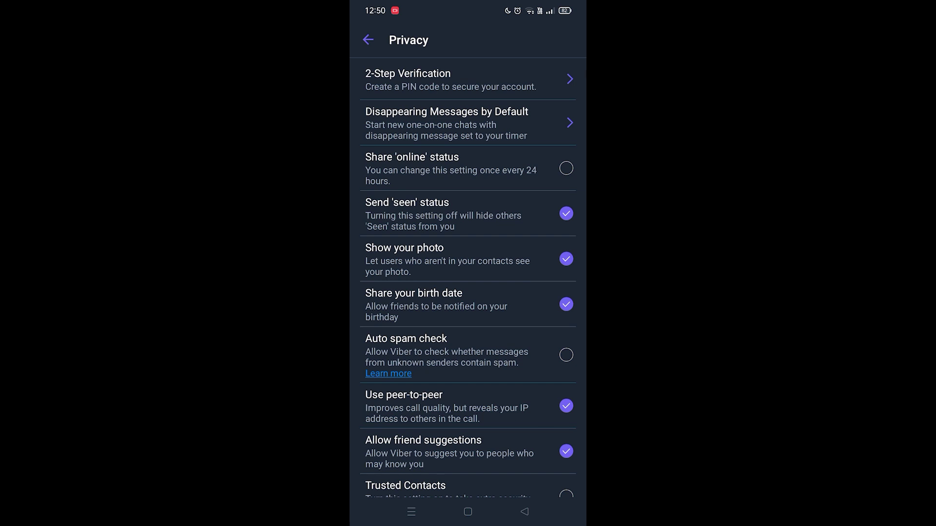